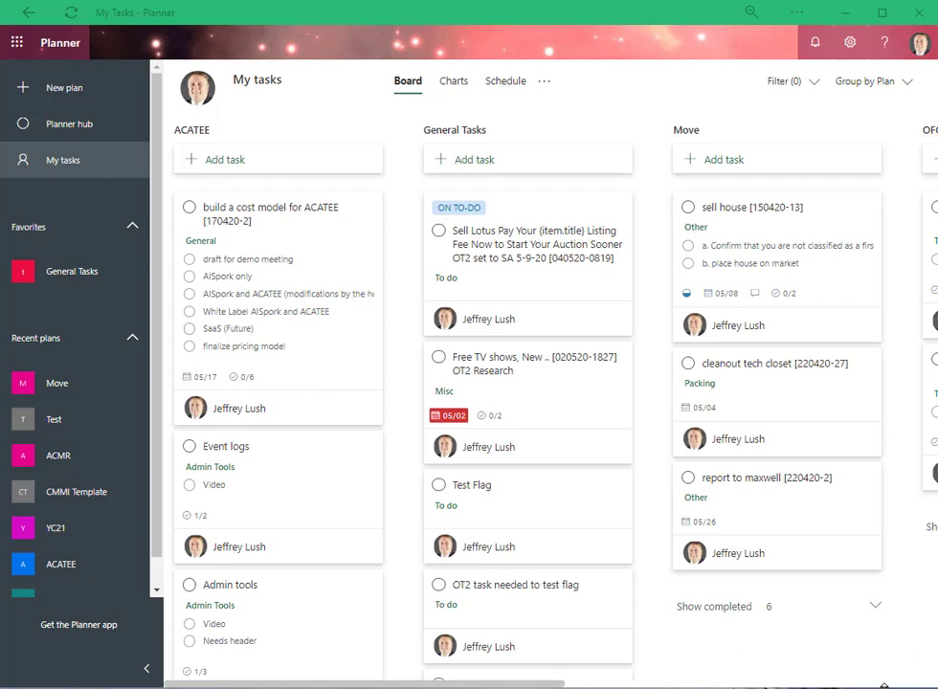
Step: Look through the Planner hub, the General Tasks plan and the CMMI Template plan, and return to General Tasks
{"action": "left_click_drag", "start_coordinate": [884, 686], "coordinate": [886, 677]}
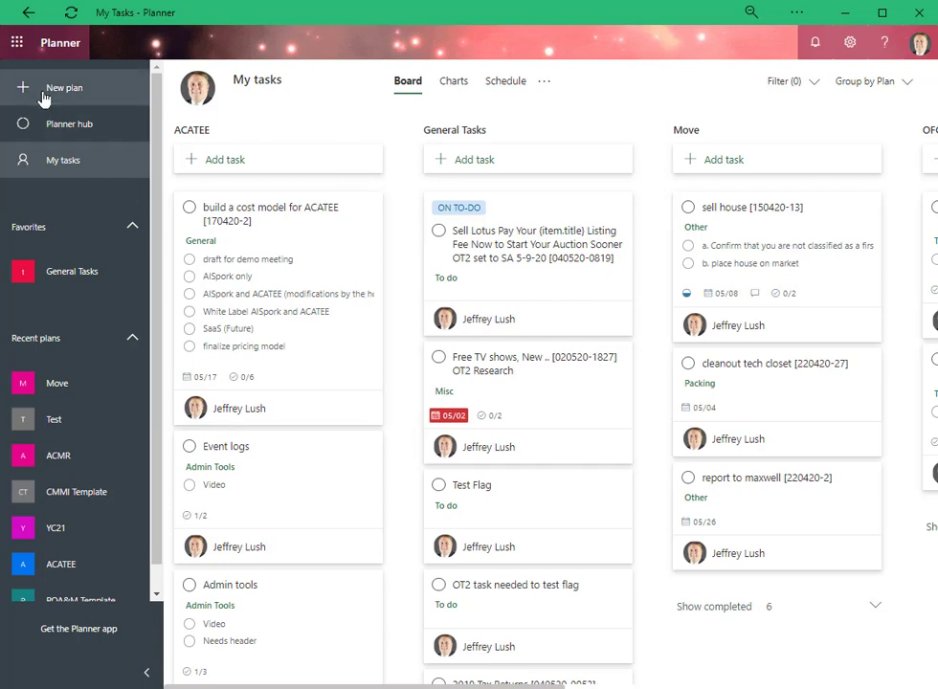
{"action": "left_click", "coordinate": [61, 134]}
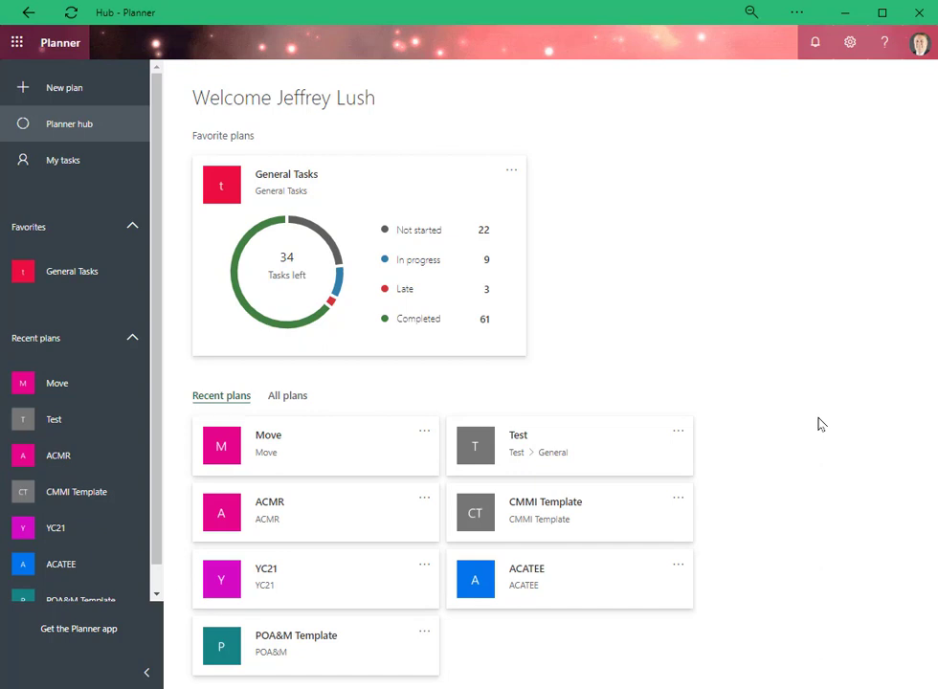
{"action": "left_click", "coordinate": [77, 278]}
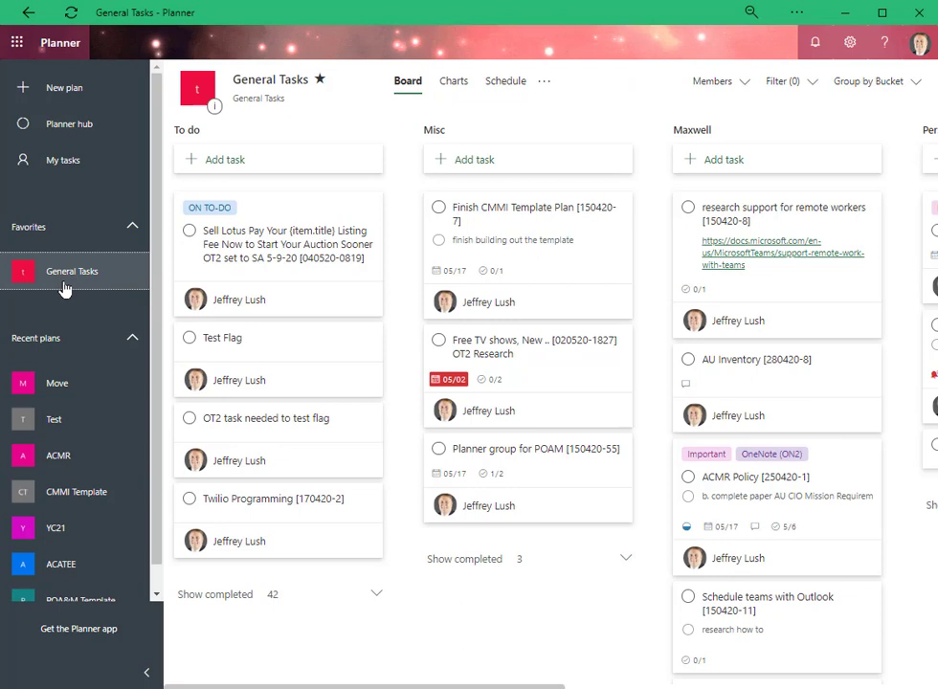
{"action": "left_click", "coordinate": [87, 494]}
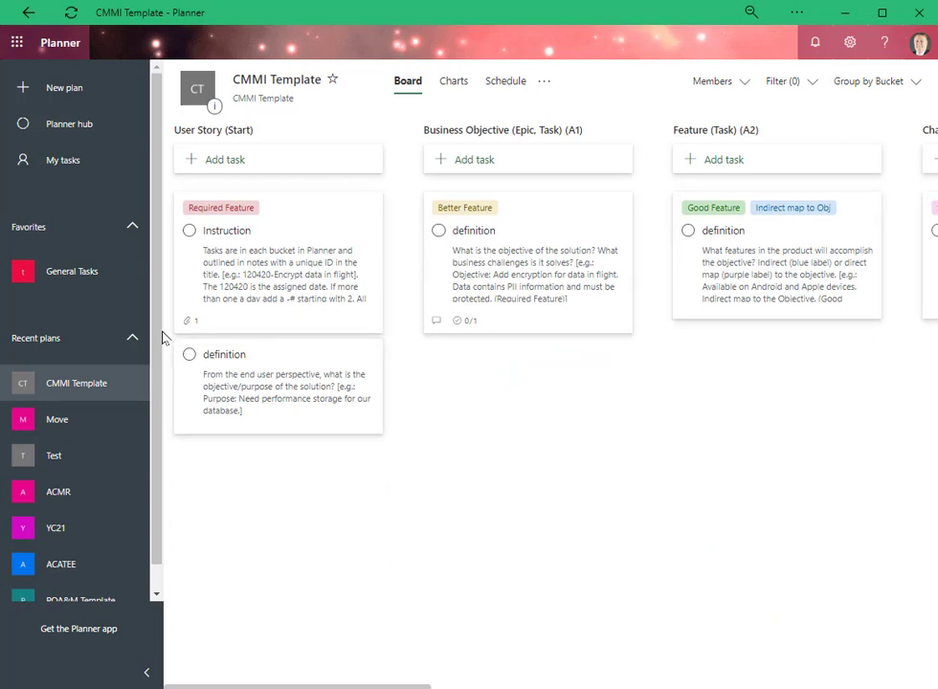
{"action": "left_click", "coordinate": [68, 276]}
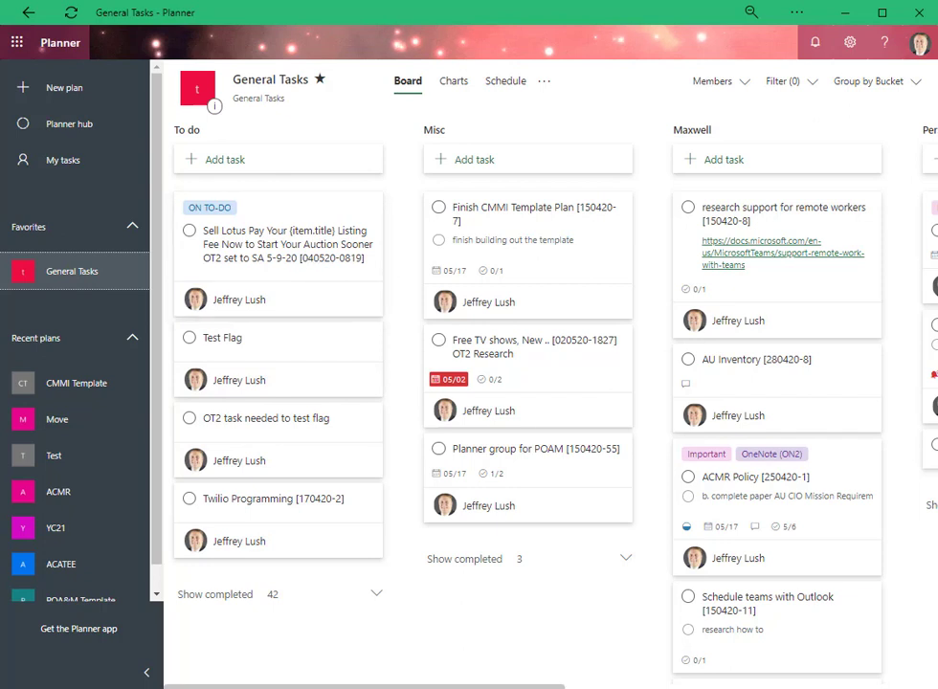
Step: Switch to Outlook, append OT2 to the subject of the forwarded Sonos email, and send the message
{"action": "key", "text": "alt+Tab"}
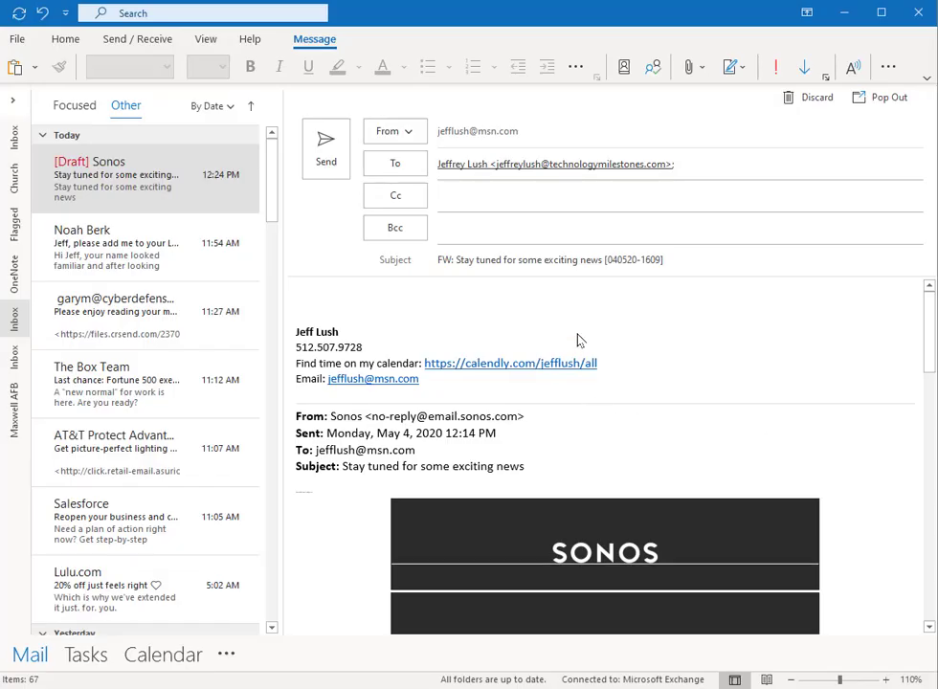
{"action": "left_click", "coordinate": [667, 260]}
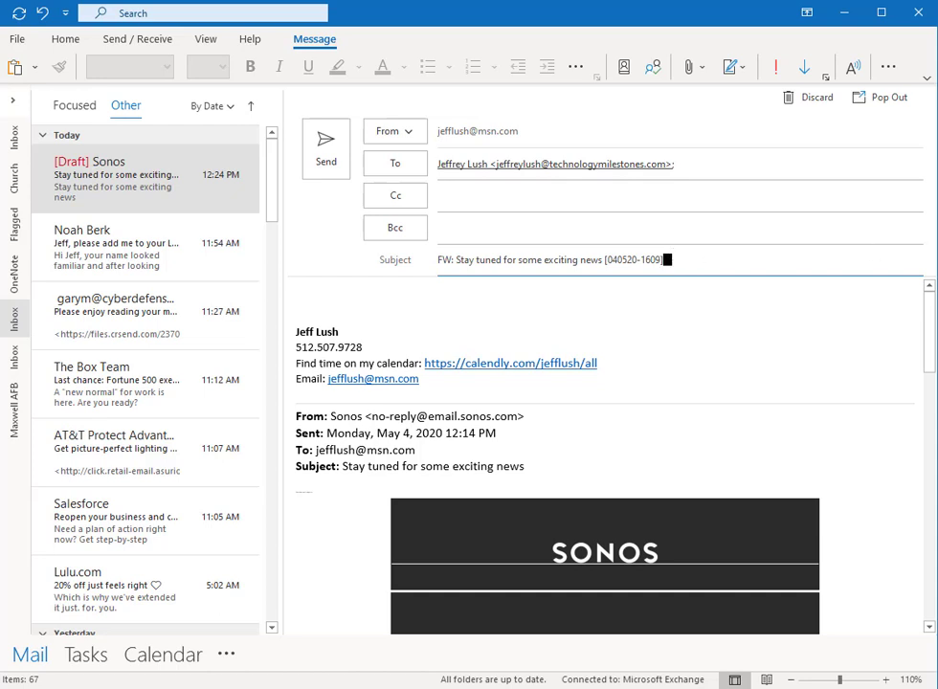
{"action": "type", "text": "OT2"}
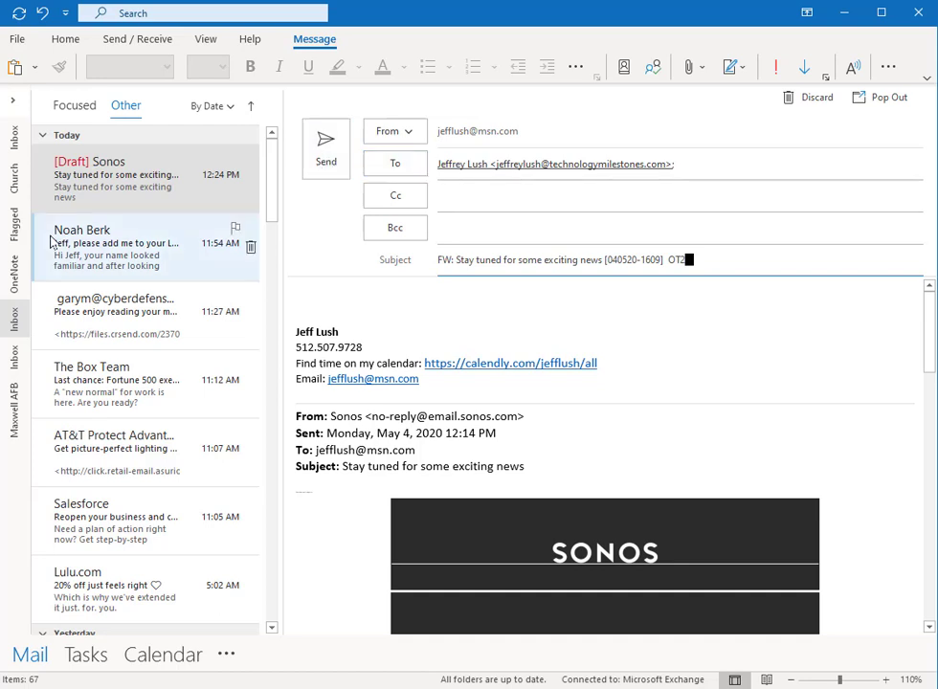
{"action": "left_click", "coordinate": [337, 163]}
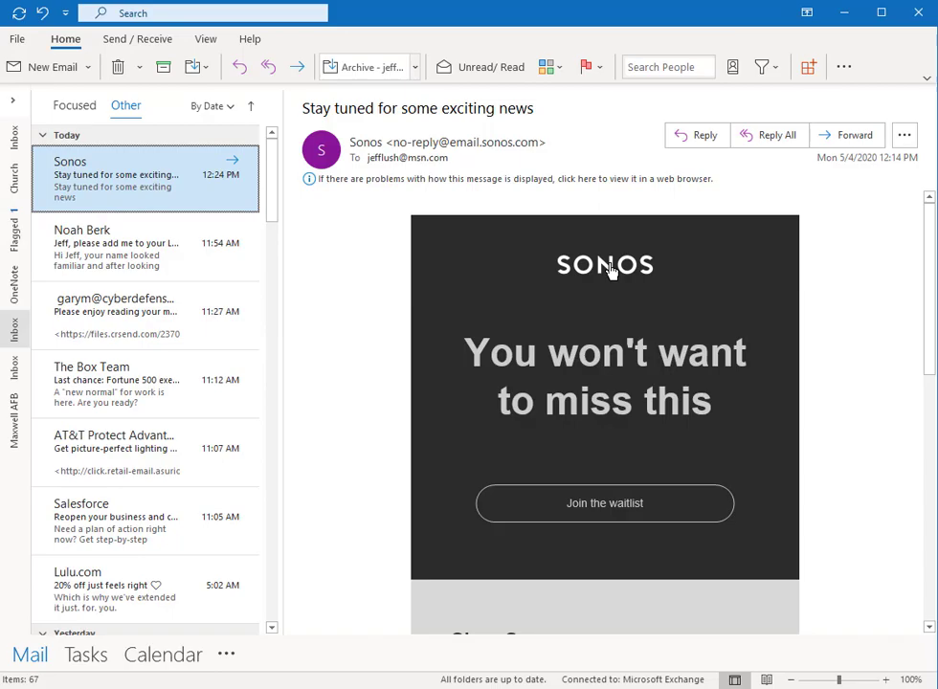
Step: Return to Planner and add a bucket named "a new bucket name" at the end of the General Tasks board
{"action": "left_click", "coordinate": [847, 16]}
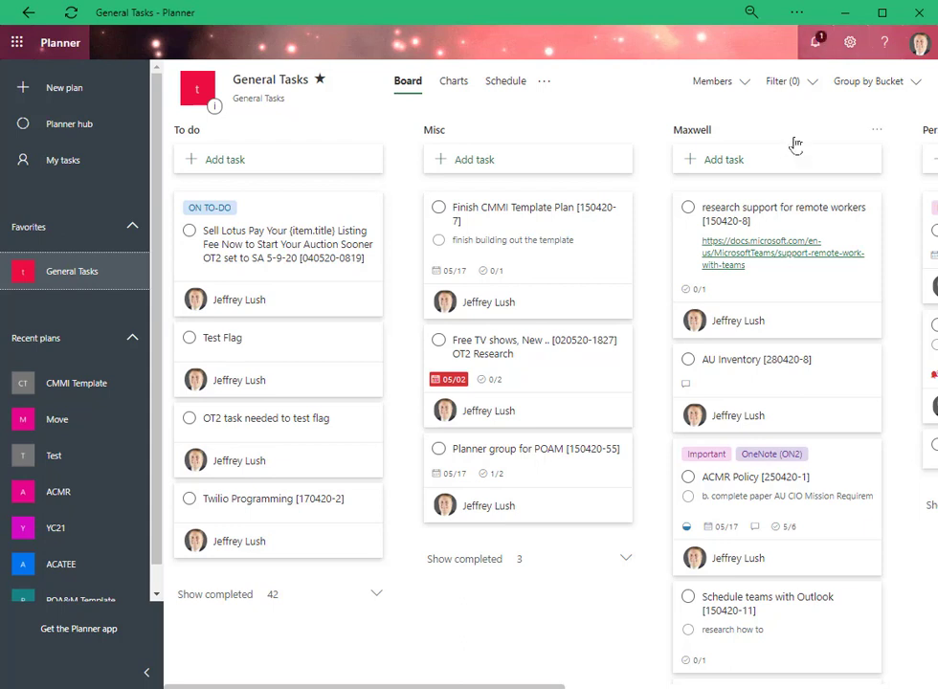
{"action": "left_click", "coordinate": [881, 85]}
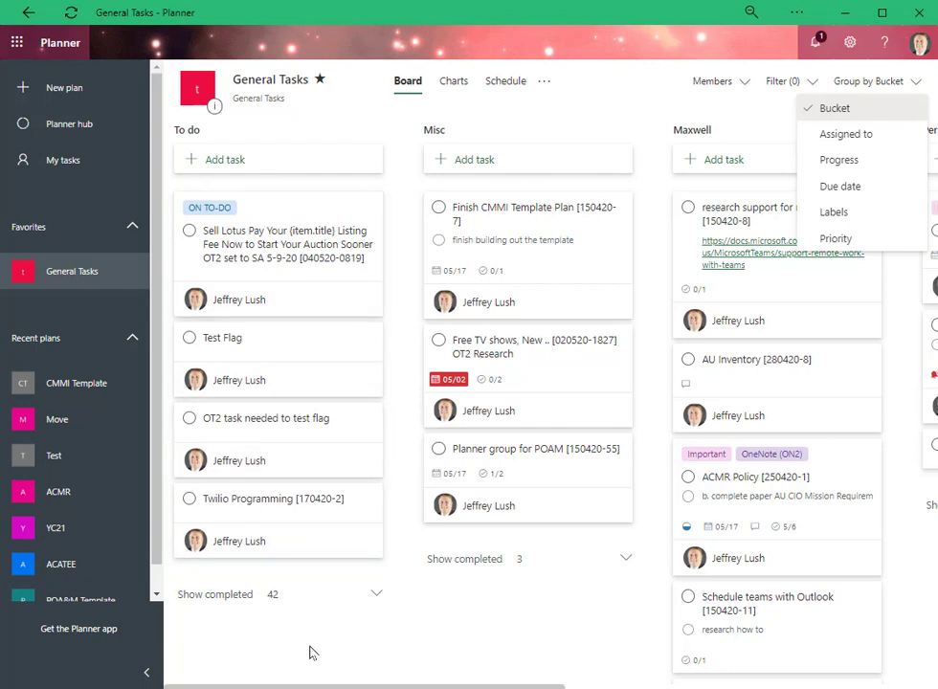
{"action": "left_click", "coordinate": [603, 113]}
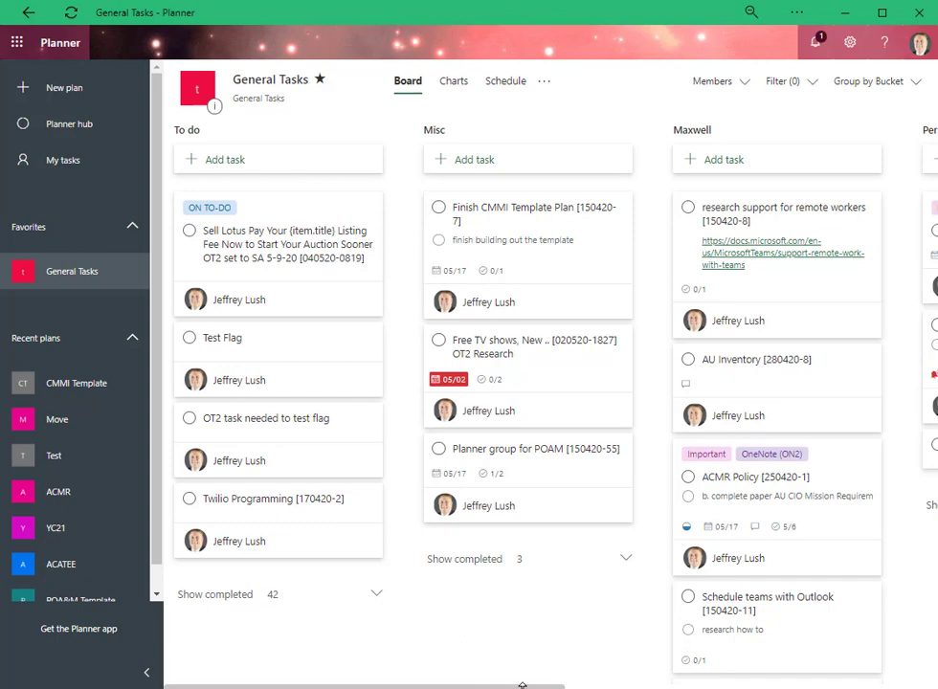
{"action": "left_click_drag", "start_coordinate": [527, 686], "coordinate": [909, 686]}
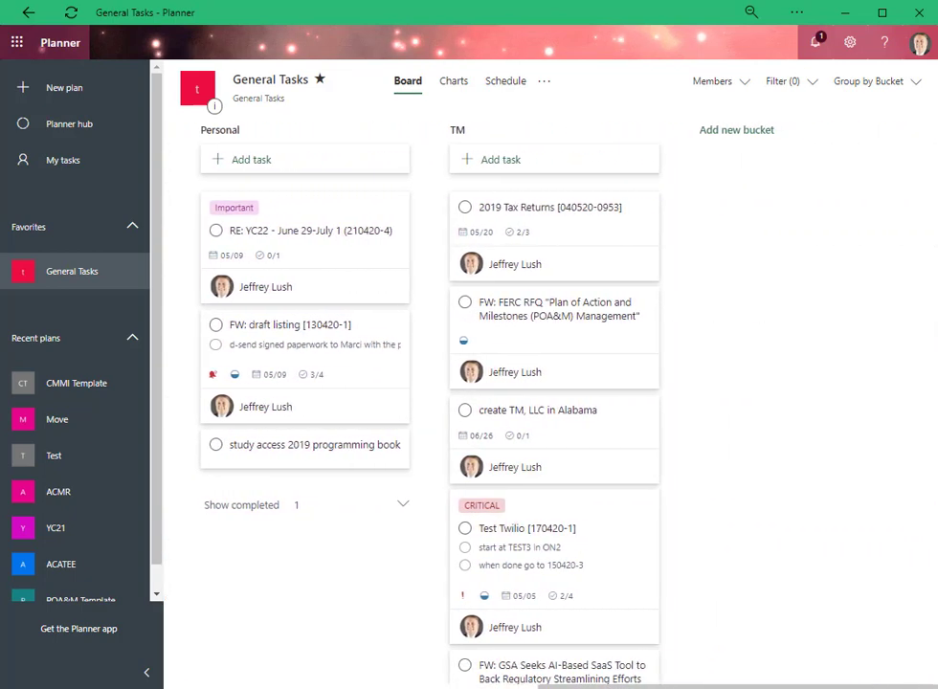
{"action": "left_click", "coordinate": [743, 138]}
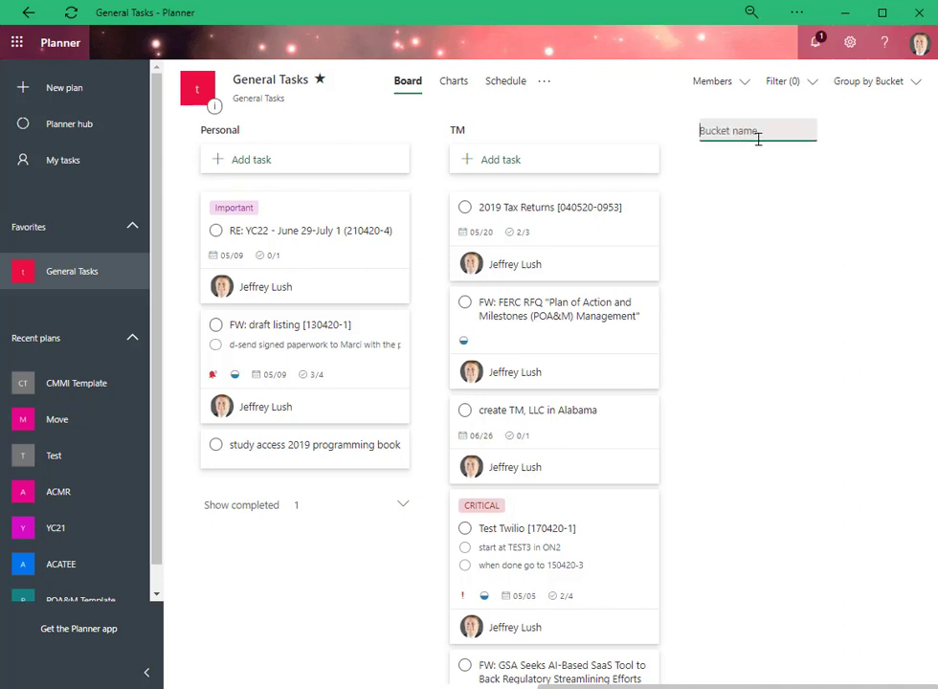
{"action": "type", "text": "a new bucket name"}
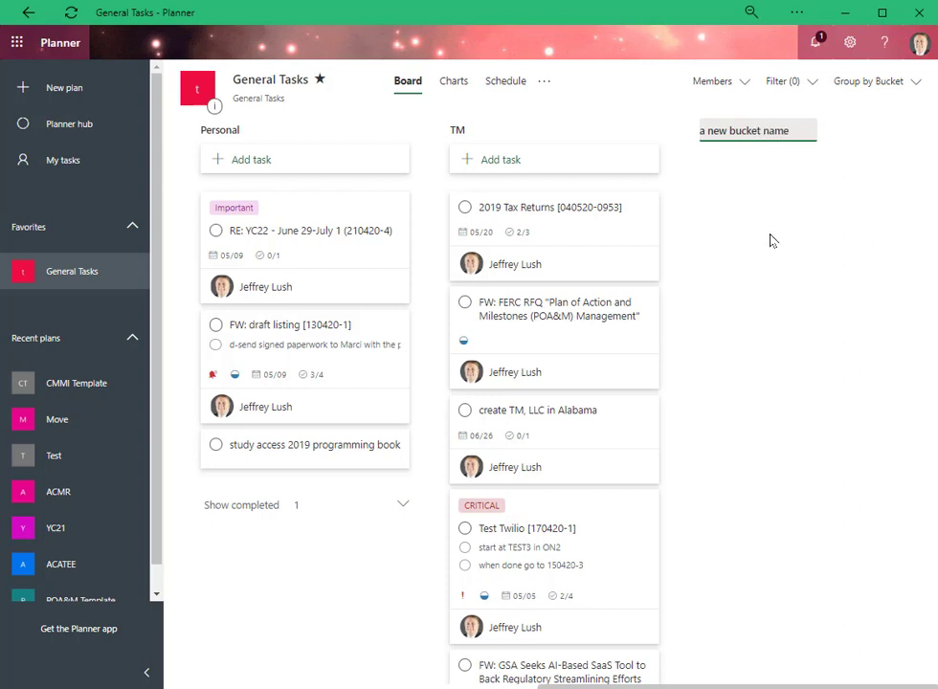
{"action": "key", "text": "Return"}
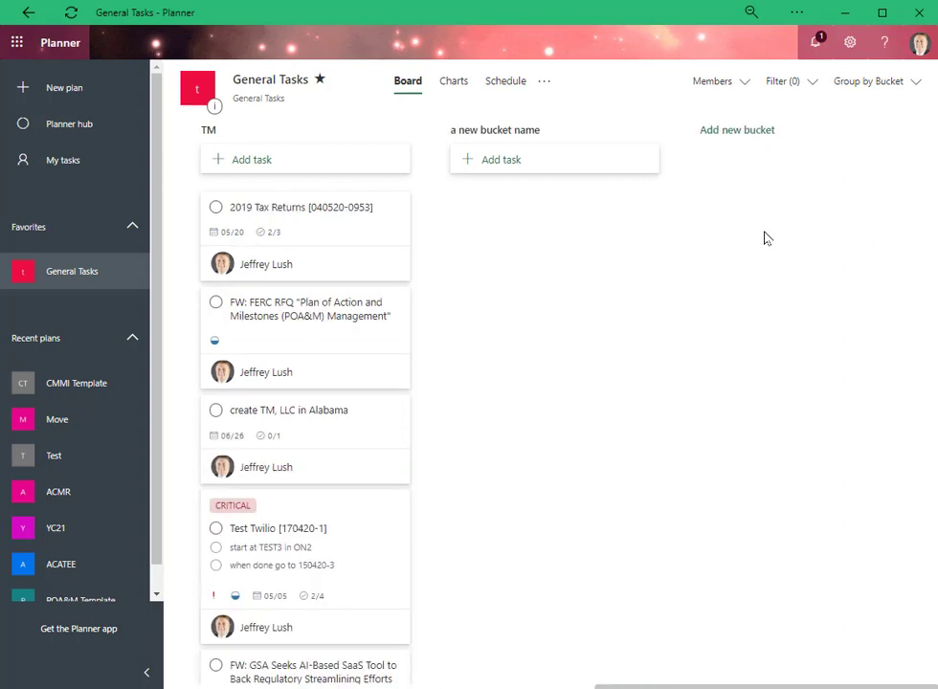
Step: Group the General Tasks board by progress, and switch the grouping to due date
{"action": "left_click", "coordinate": [869, 89]}
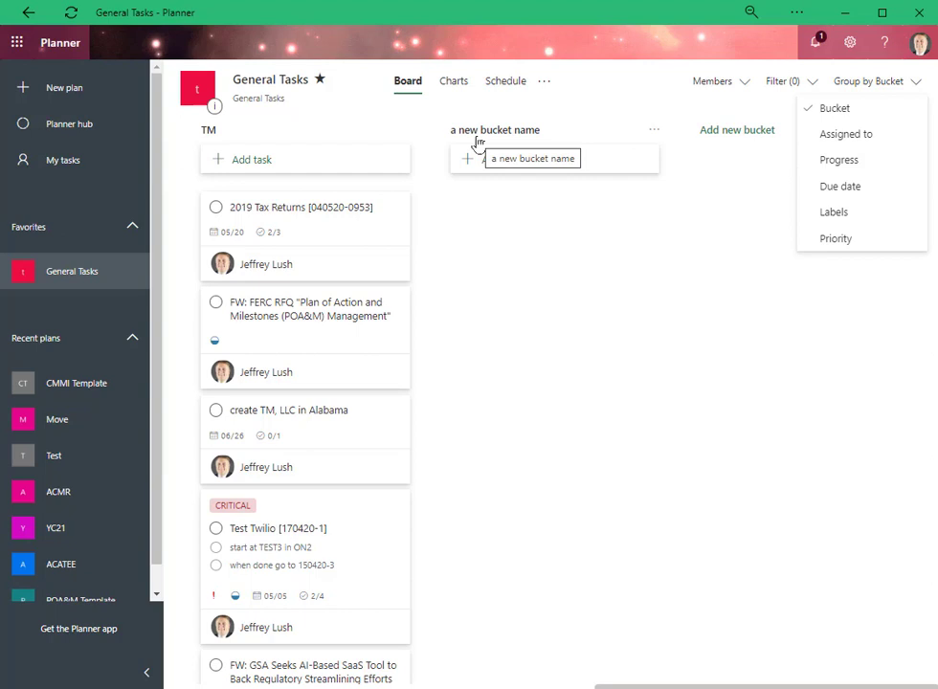
{"action": "left_click", "coordinate": [857, 163]}
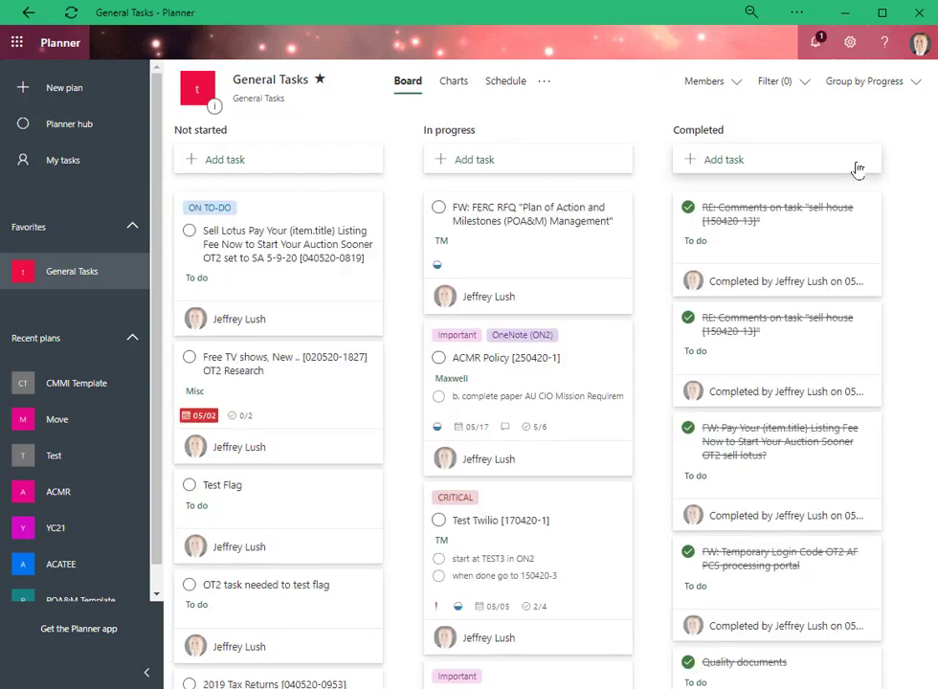
{"action": "left_click", "coordinate": [875, 85]}
{"action": "left_click", "coordinate": [873, 190]}
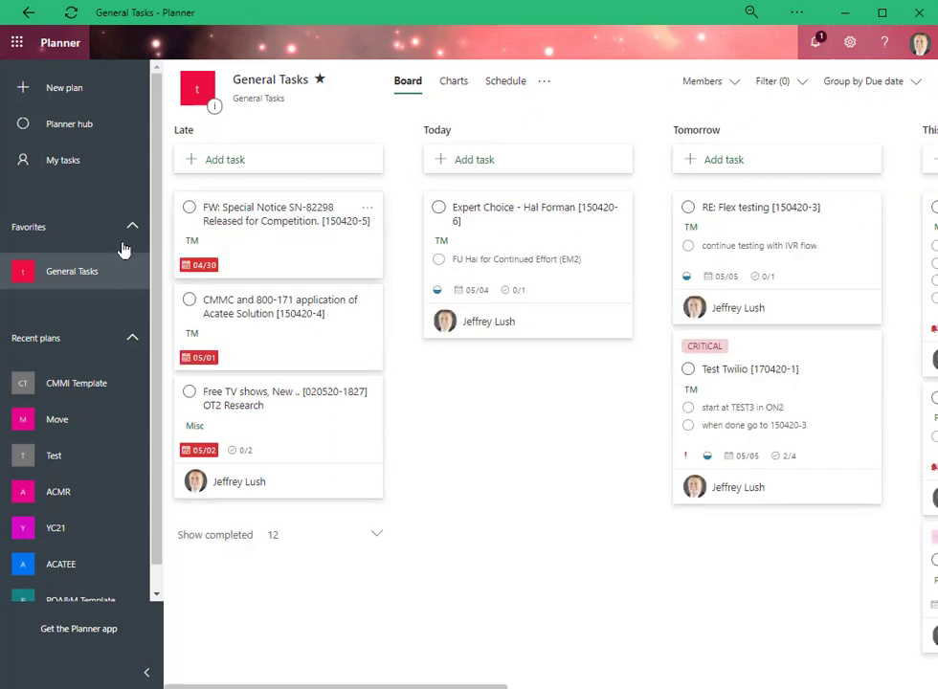
{"action": "left_click", "coordinate": [897, 82]}
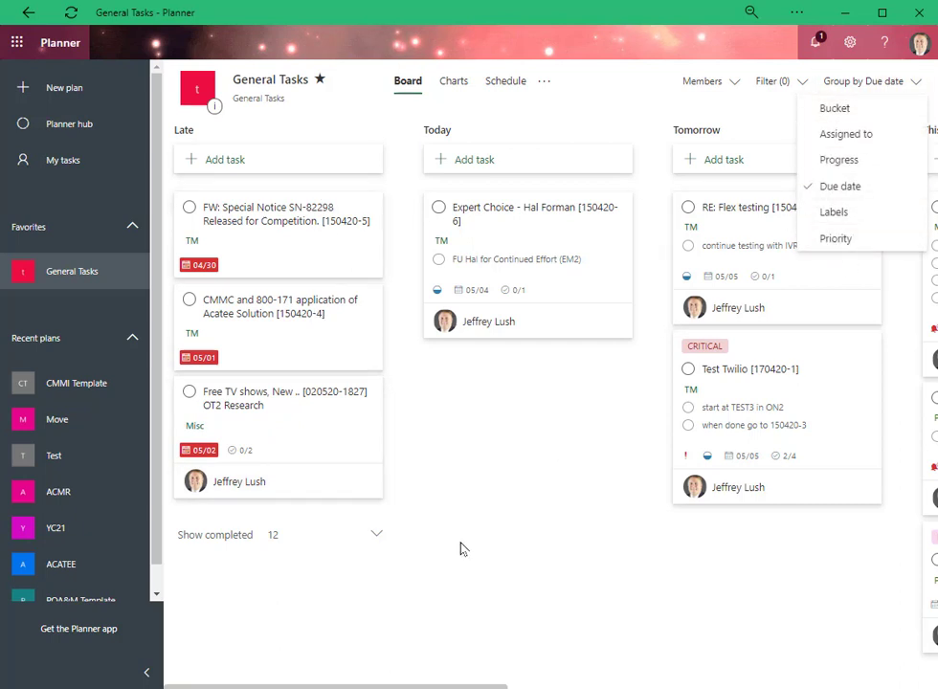
{"action": "left_click", "coordinate": [515, 540]}
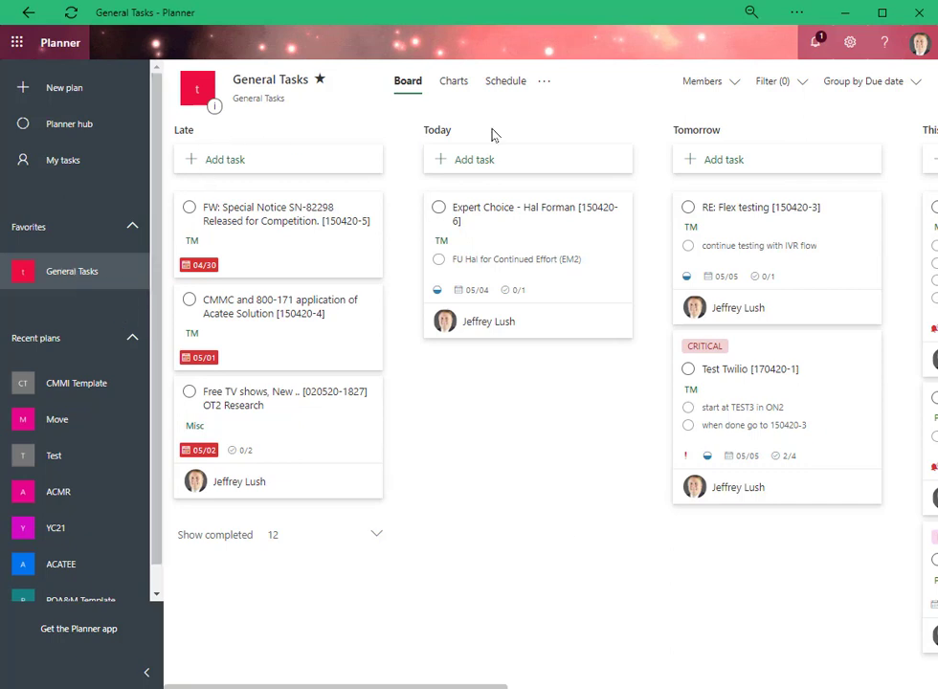
Step: Open My tasks and group the board by due date
{"action": "left_click", "coordinate": [74, 165]}
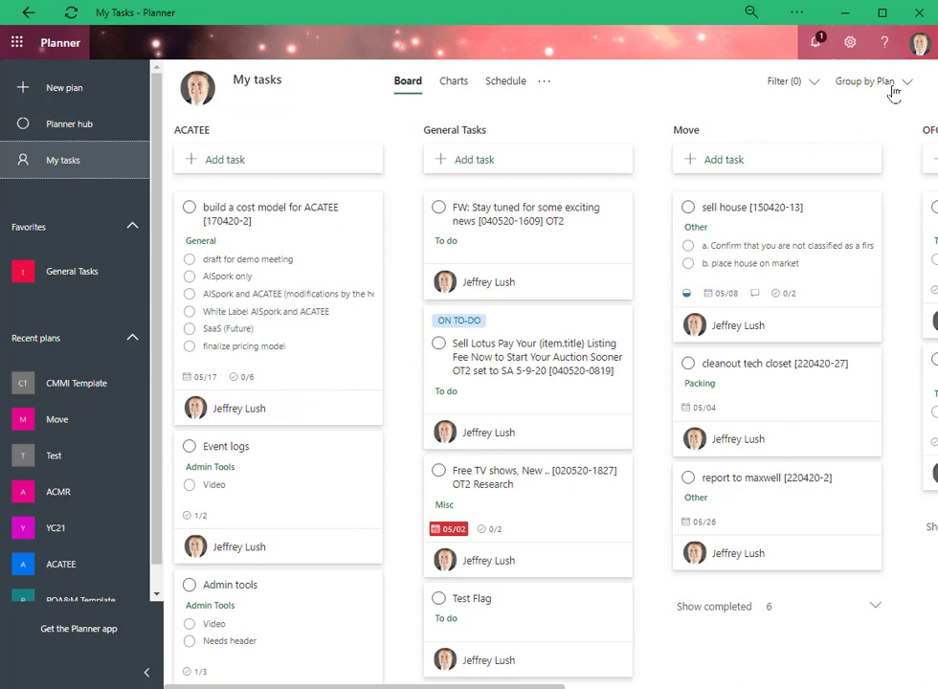
{"action": "left_click", "coordinate": [879, 84]}
{"action": "left_click", "coordinate": [865, 161]}
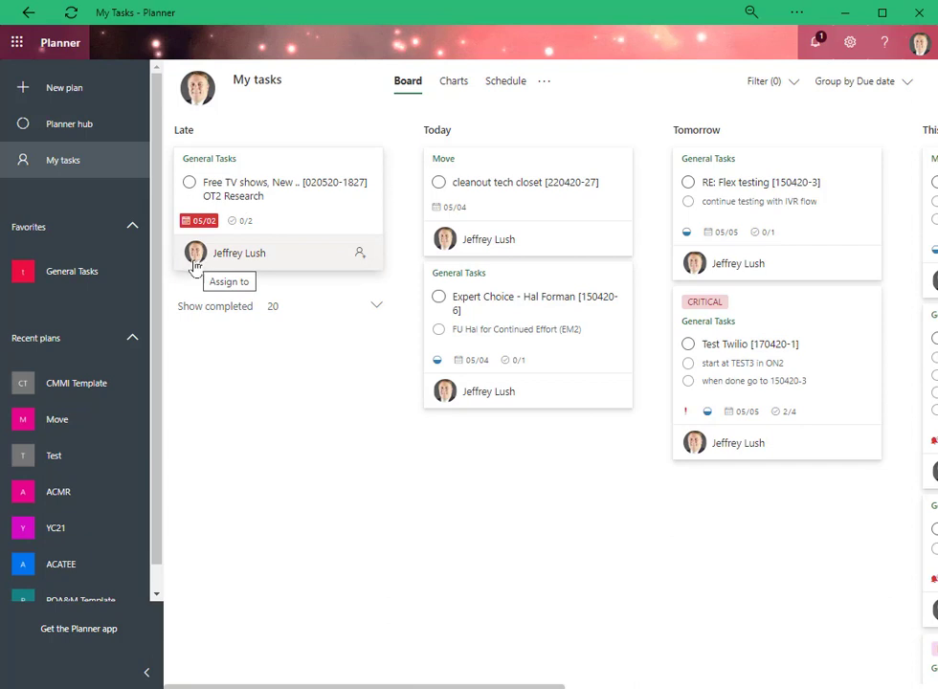
Step: View the ACATEE plan, and open the CMMI Template plan with its board grouped by bucket
{"action": "left_click", "coordinate": [80, 564]}
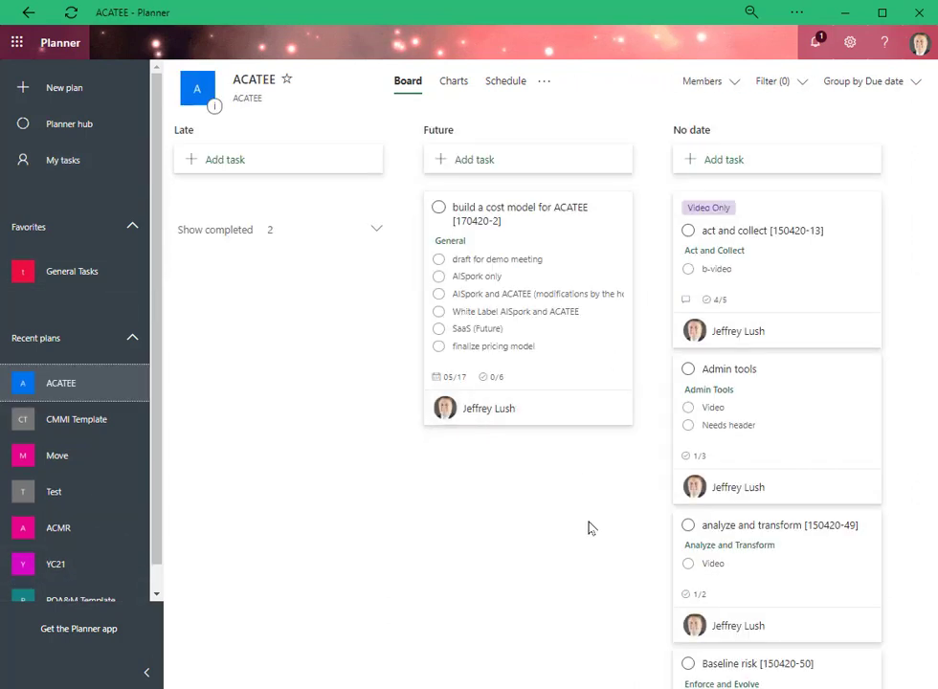
{"action": "left_click", "coordinate": [92, 422]}
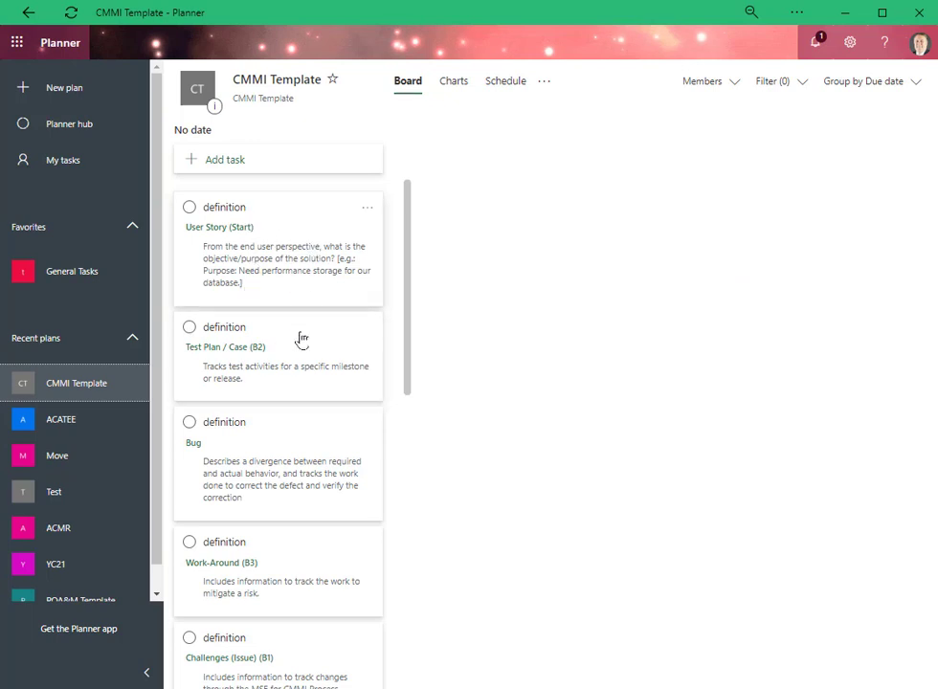
{"action": "left_click", "coordinate": [862, 82]}
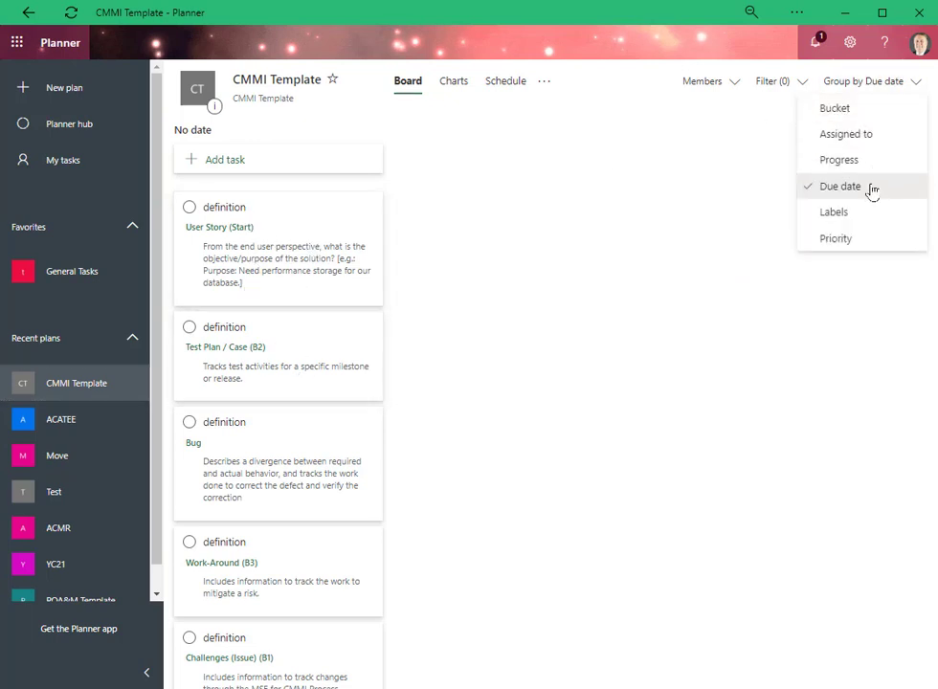
{"action": "left_click", "coordinate": [882, 110]}
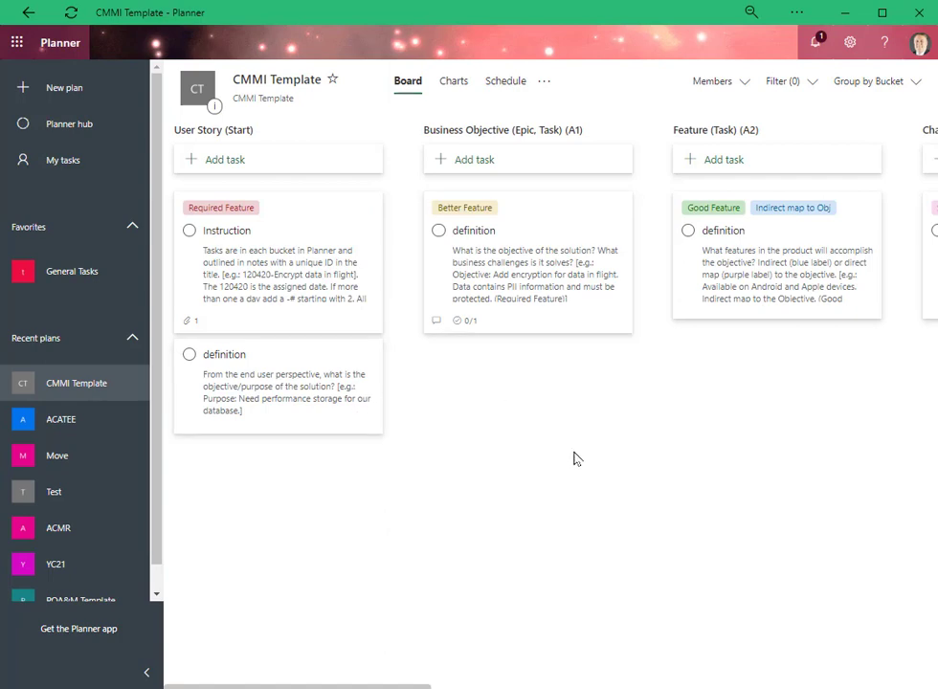
Step: Examine the details of the definition task in the Business Objective (Epic, Task) (A1) bucket and close it
{"action": "left_click_drag", "start_coordinate": [398, 687], "coordinate": [409, 651]}
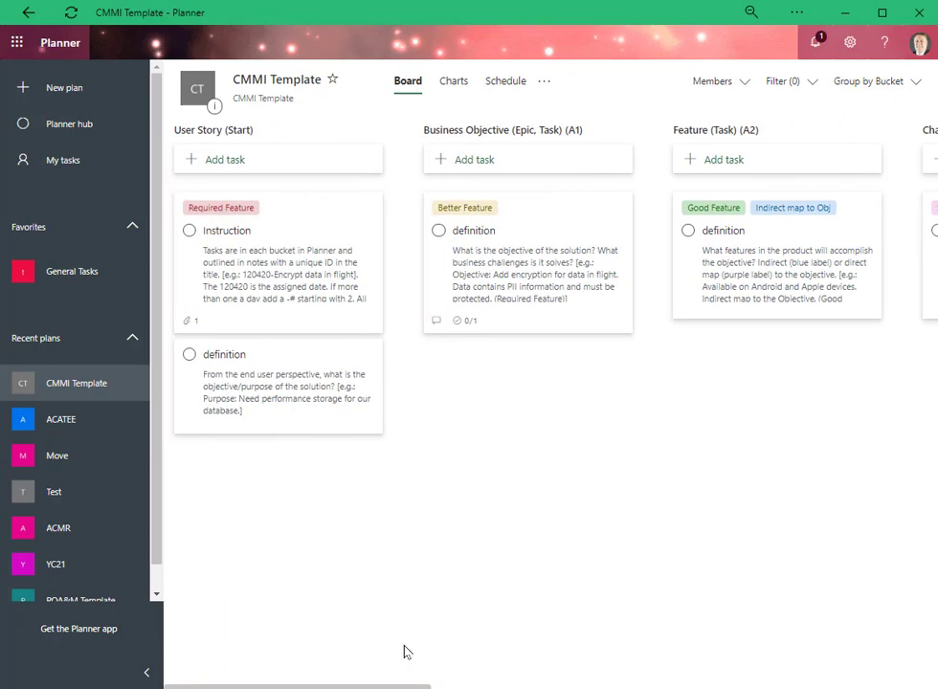
{"action": "left_click", "coordinate": [548, 272]}
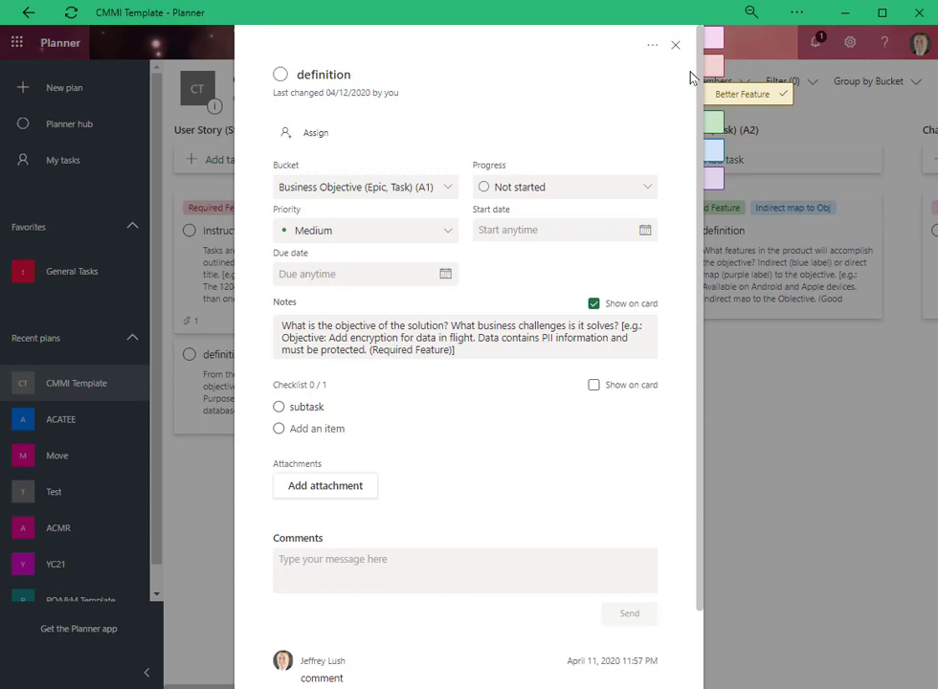
{"action": "left_click", "coordinate": [677, 47]}
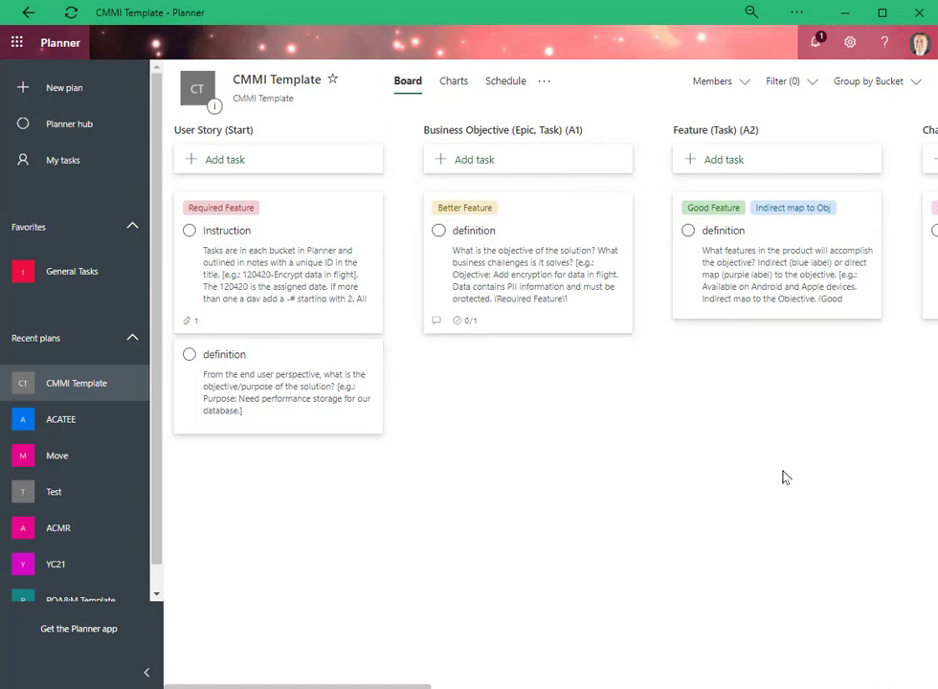
{"action": "left_click_drag", "start_coordinate": [407, 687], "coordinate": [245, 673]}
{"action": "right_click", "coordinate": [88, 385]}
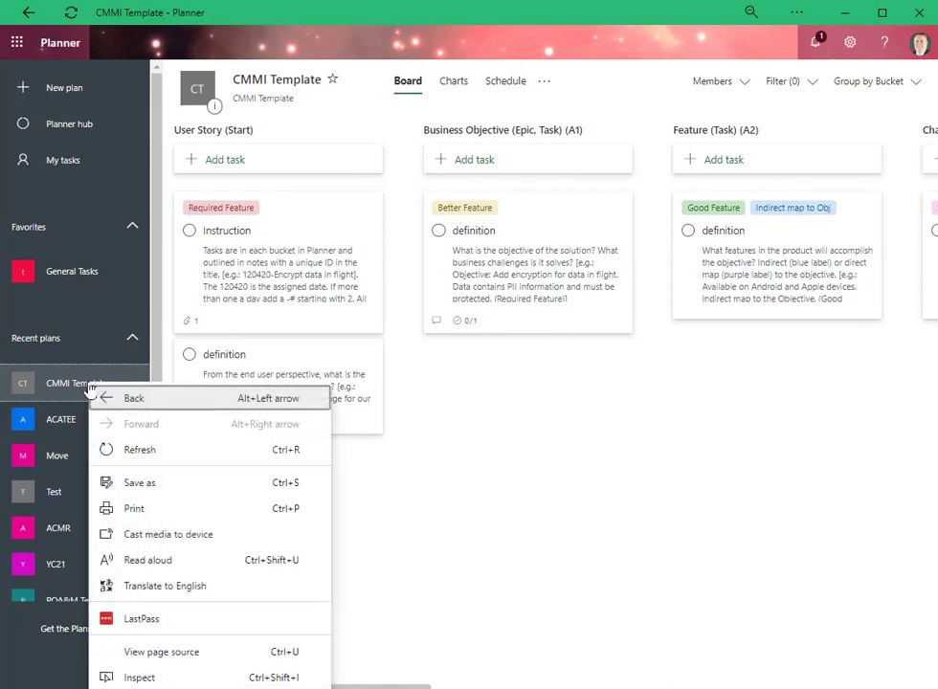
{"action": "left_click", "coordinate": [537, 488]}
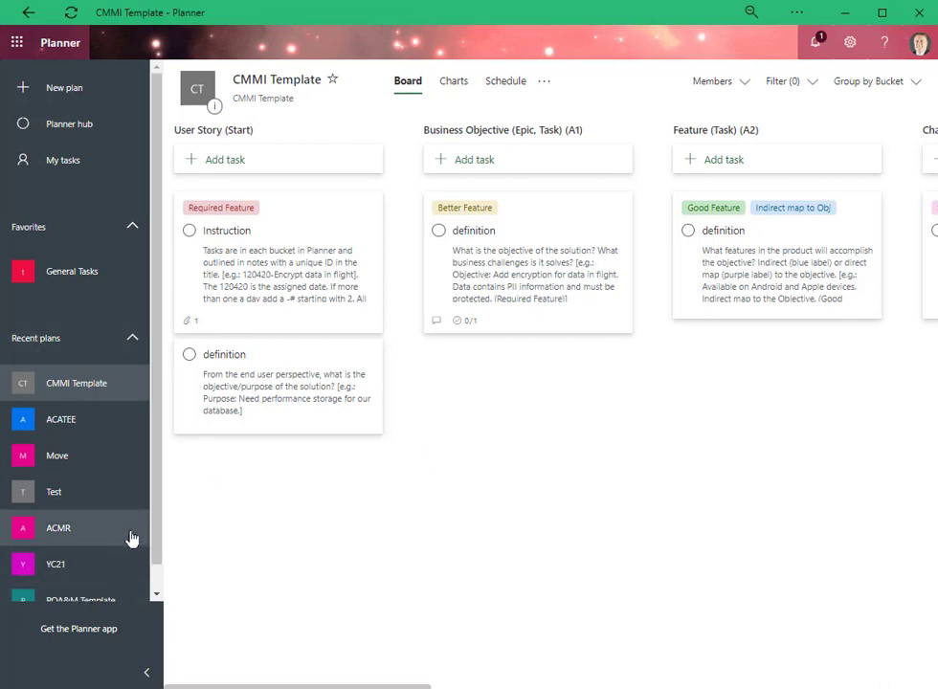
Step: Open the POA&M Template plan from the recent plans
{"action": "mouse_move", "coordinate": [159, 519]}
{"action": "left_mouse_down"}
{"action": "mouse_move", "coordinate": [174, 591]}
{"action": "mouse_move", "coordinate": [164, 489]}
{"action": "mouse_move", "coordinate": [162, 515]}
{"action": "left_mouse_up"}
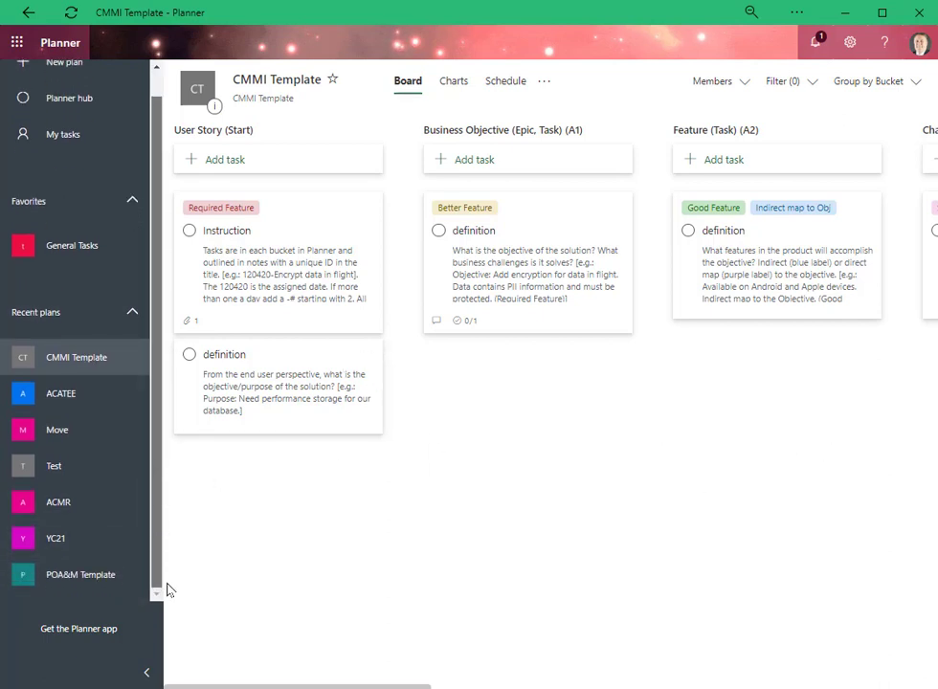
{"action": "left_click_drag", "start_coordinate": [92, 577], "coordinate": [94, 373]}
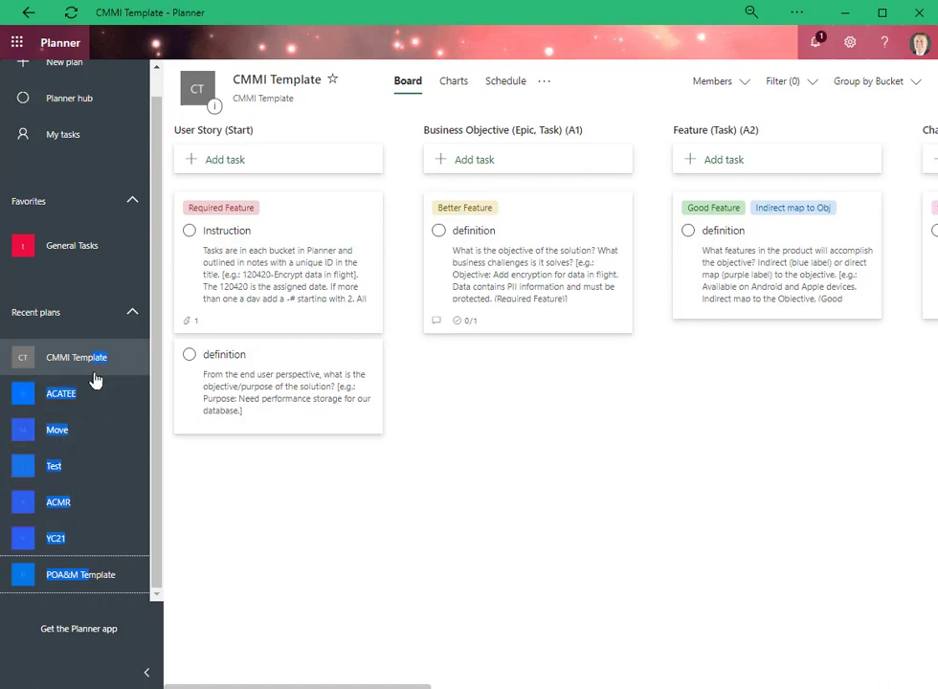
{"action": "left_click", "coordinate": [106, 573]}
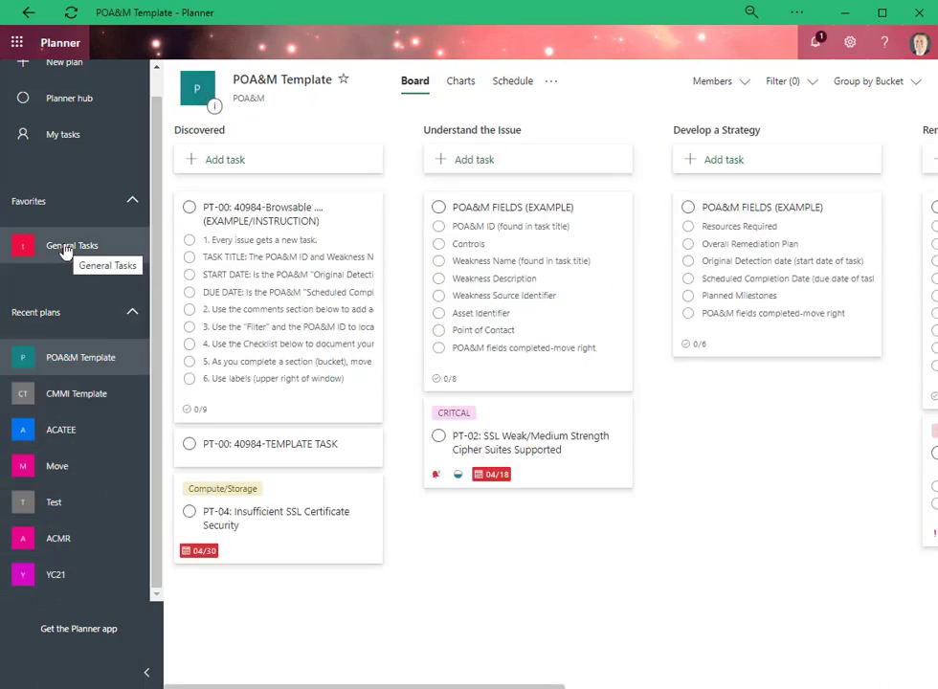
Step: Open the General Tasks plan from the favorites and group its board by due date
{"action": "left_click", "coordinate": [69, 251]}
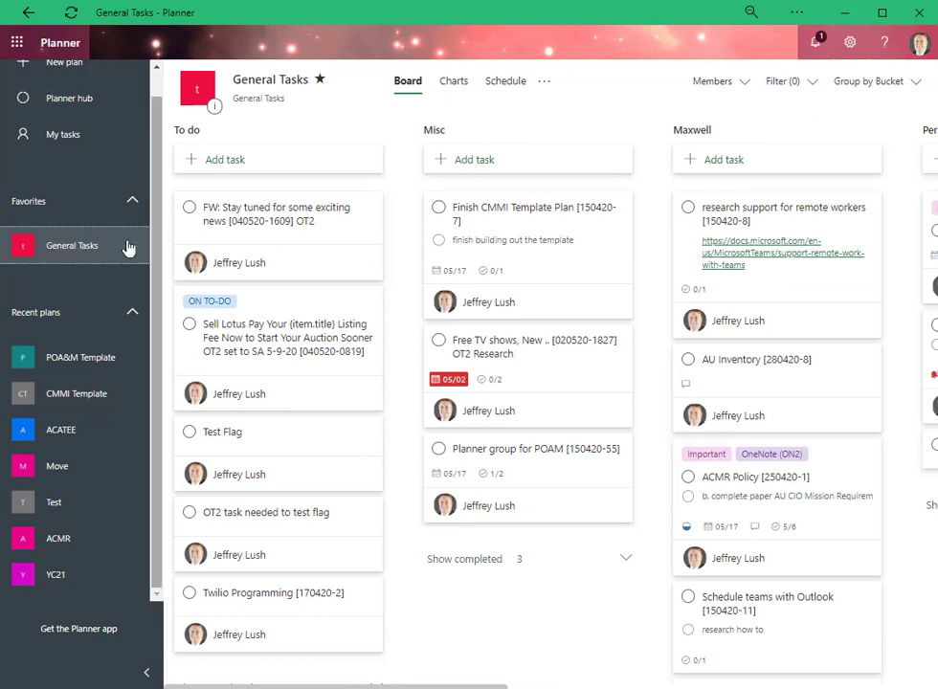
{"action": "left_click", "coordinate": [901, 82]}
{"action": "left_click", "coordinate": [878, 185]}
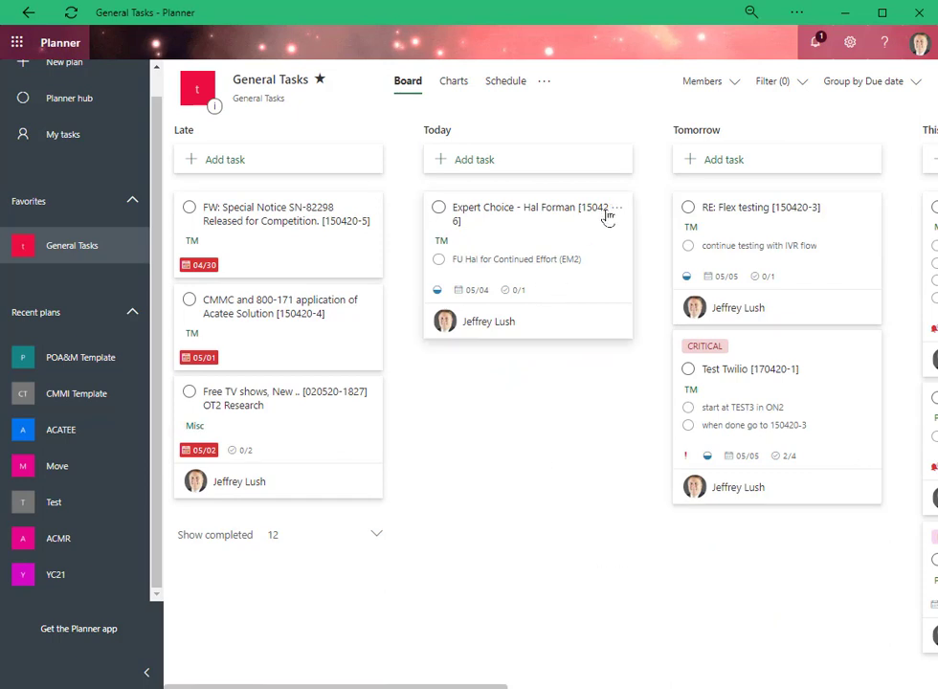
Step: Open the RE: Flex testing [150420-3] task due tomorrow and copy the 150420 part of the ID in its title
{"action": "left_click", "coordinate": [790, 208]}
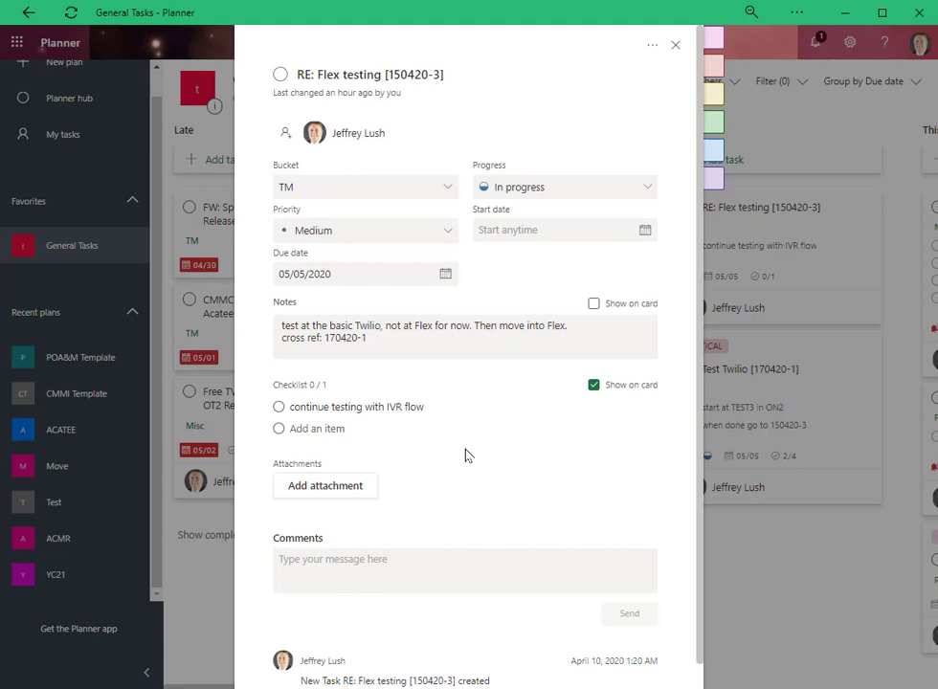
{"action": "left_click", "coordinate": [423, 74]}
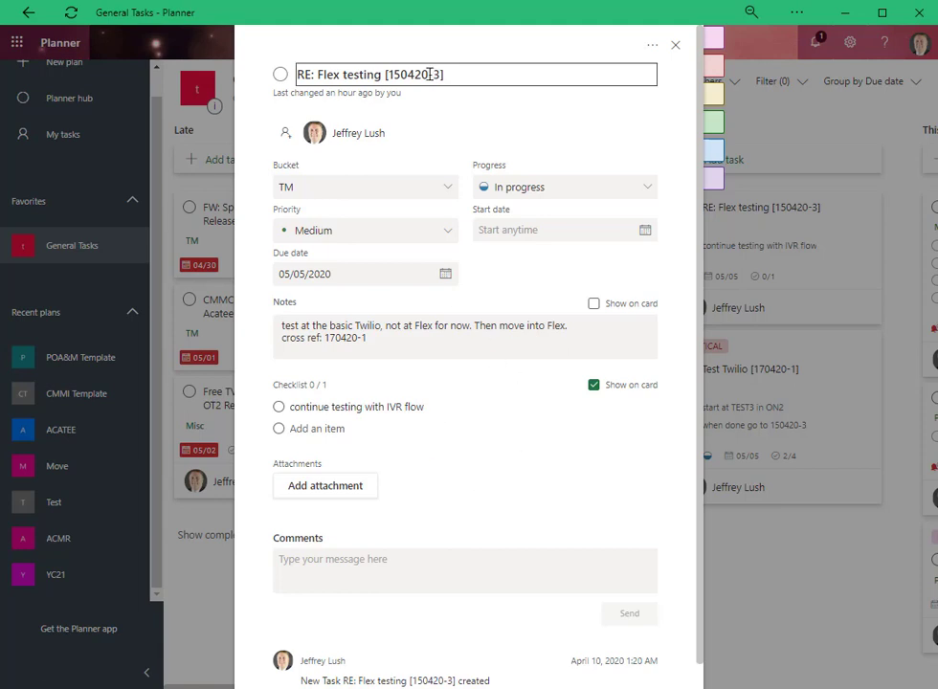
{"action": "left_click_drag", "start_coordinate": [422, 74], "coordinate": [389, 74]}
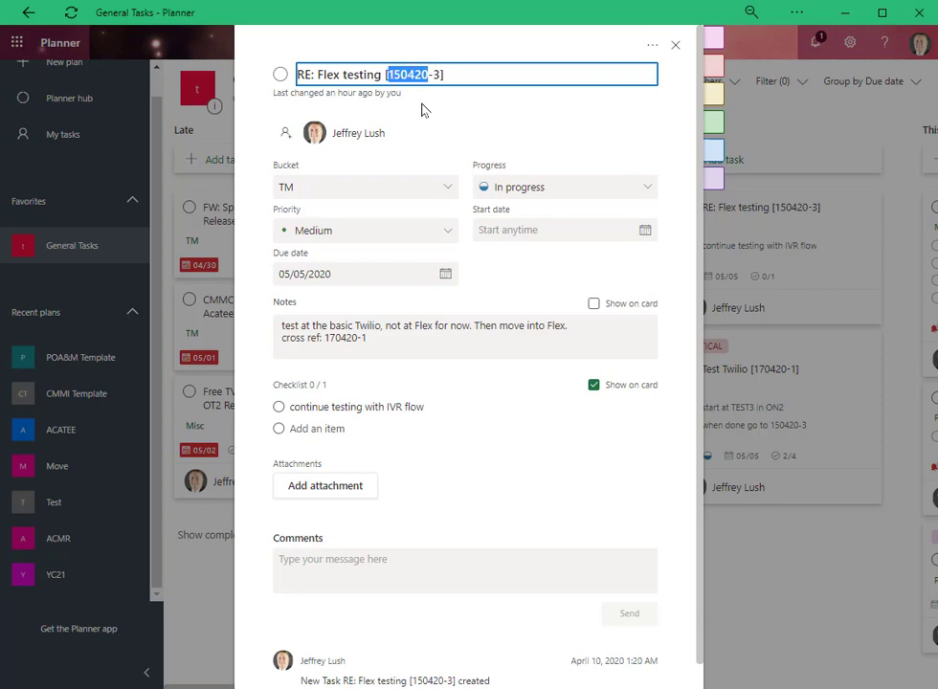
{"action": "right_click", "coordinate": [410, 74]}
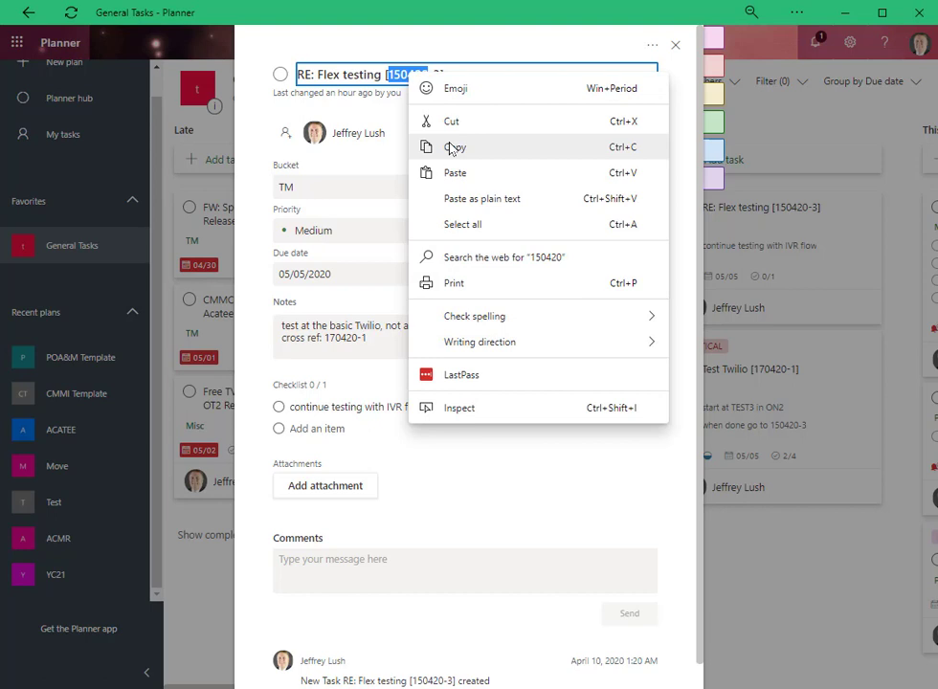
{"action": "left_click", "coordinate": [453, 146]}
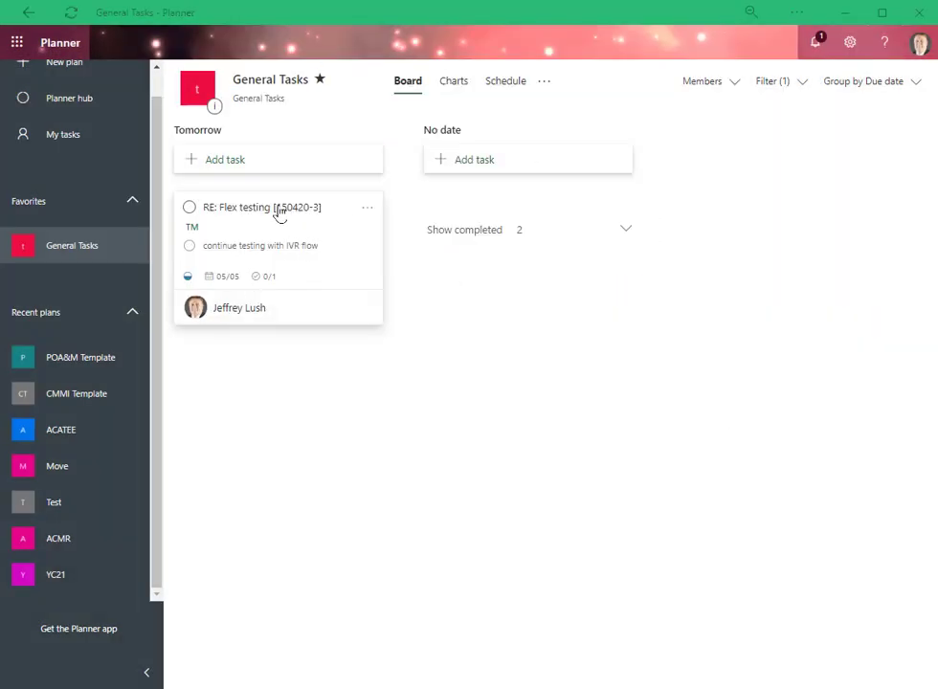
Step: Switch to OneNote, search all notebooks for [150420-3], view the RE: Flex testing page, and return to Planner
{"action": "key", "text": "alt+Tab"}
{"action": "key", "text": "Tab"}
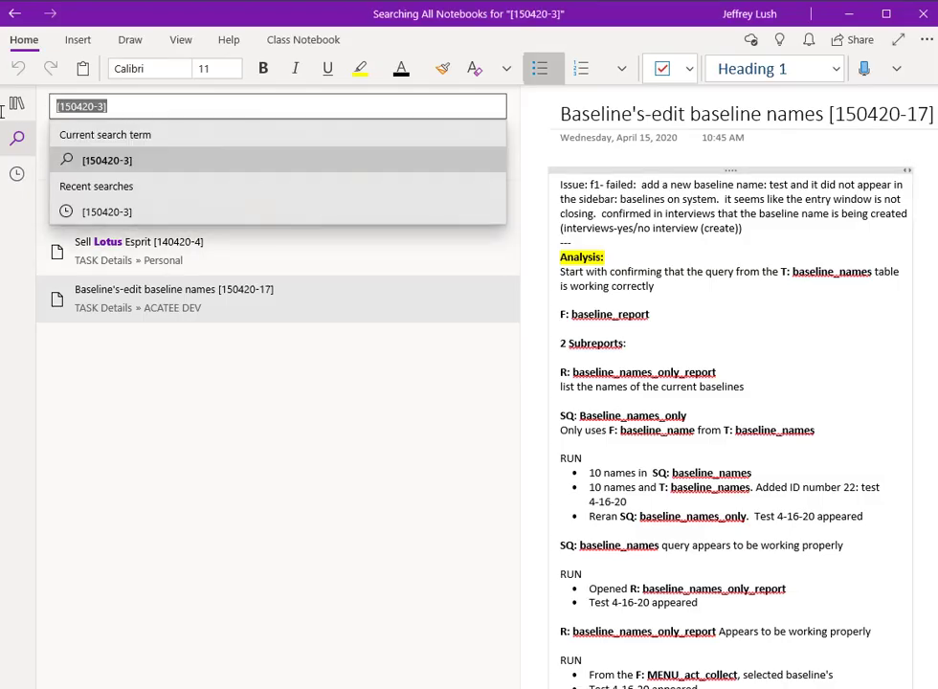
{"action": "key", "text": "Return"}
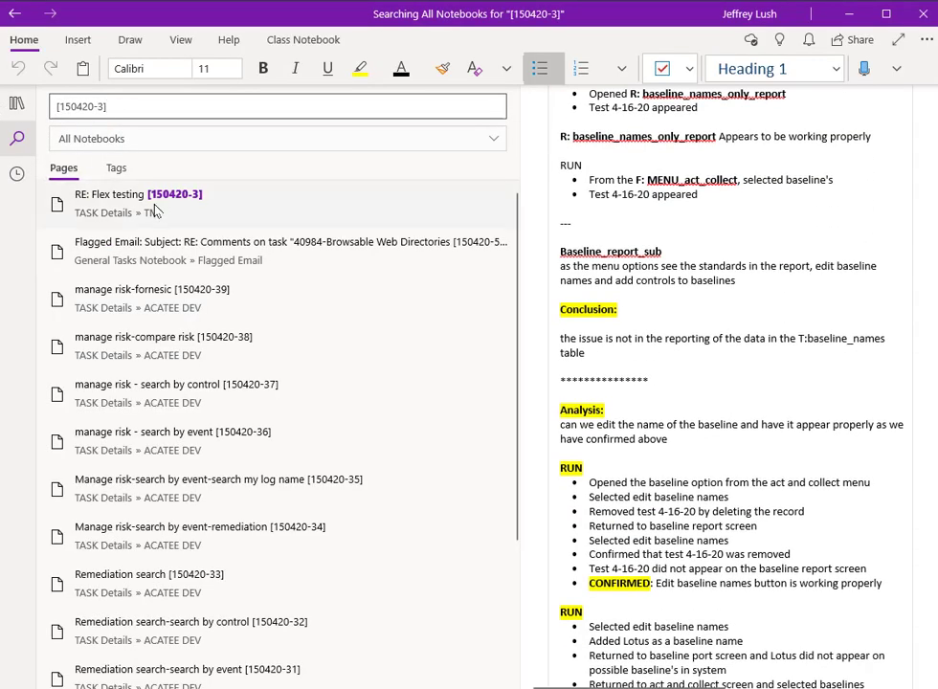
{"action": "left_click", "coordinate": [122, 211]}
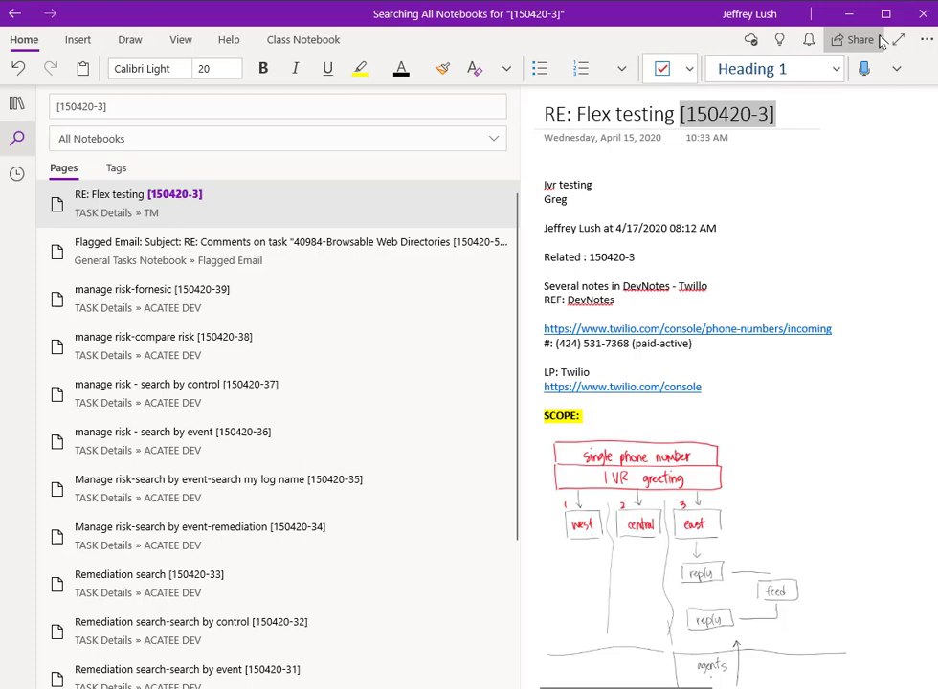
{"action": "left_click", "coordinate": [851, 14]}
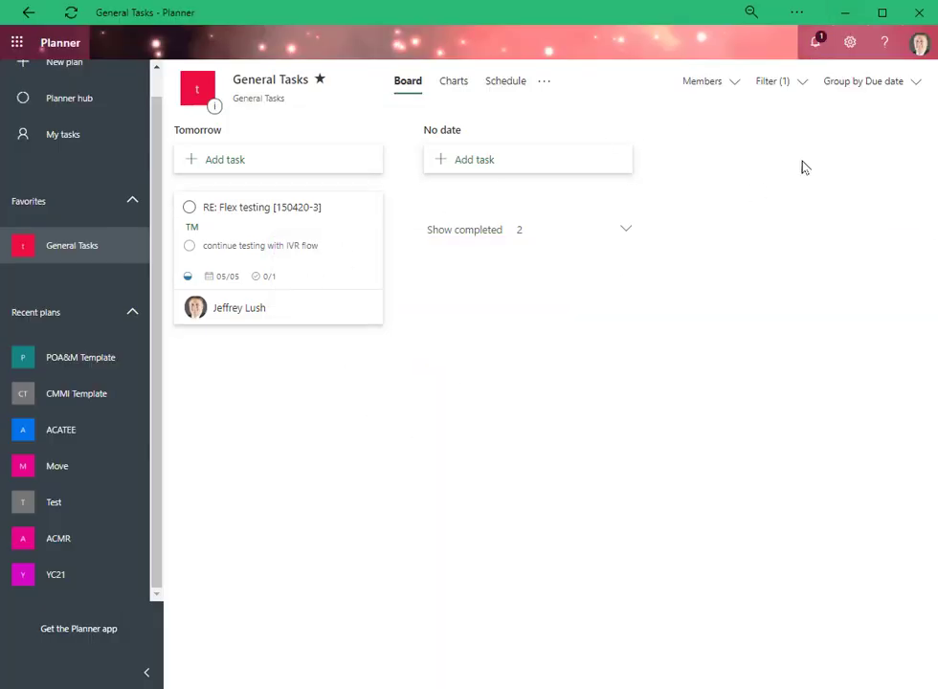
Step: Clear the filter on the General Tasks board, keeping it grouped by due date
{"action": "left_click", "coordinate": [772, 84]}
{"action": "left_click", "coordinate": [792, 127]}
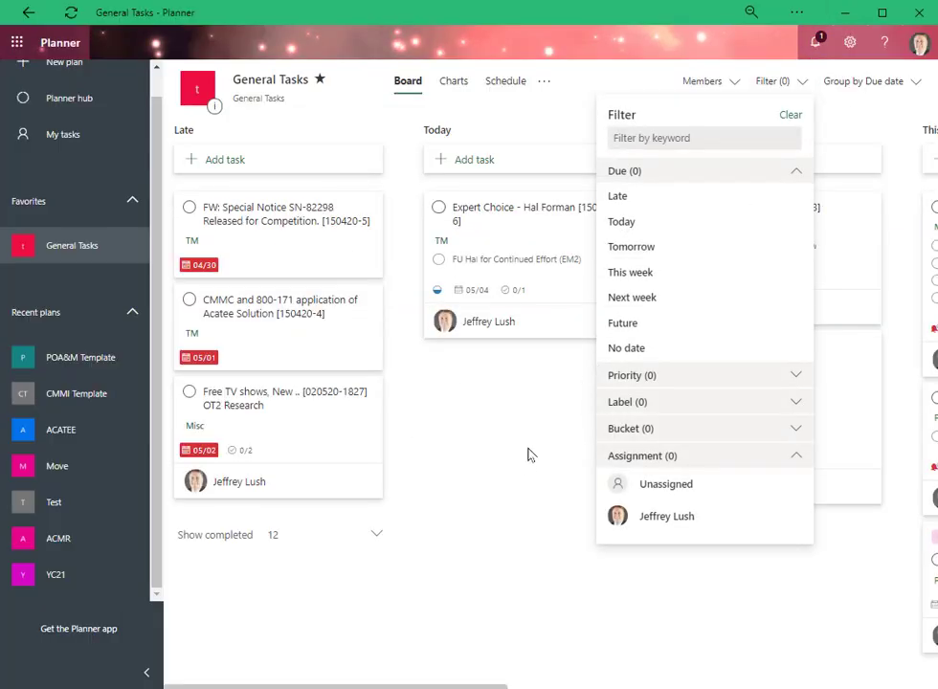
{"action": "left_click", "coordinate": [508, 469]}
{"action": "left_click", "coordinate": [879, 85]}
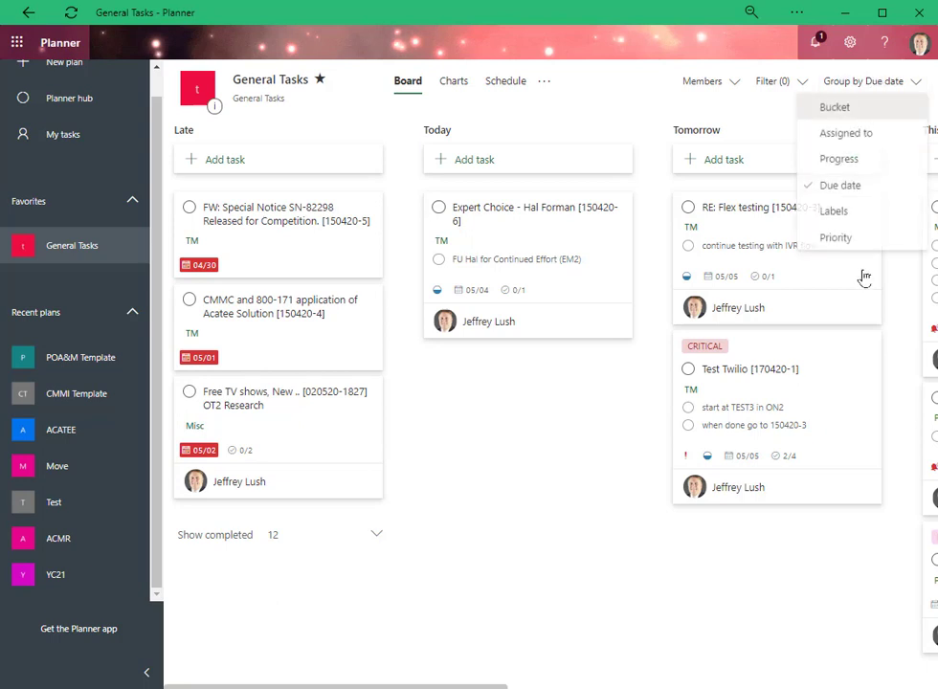
{"action": "left_click", "coordinate": [539, 498]}
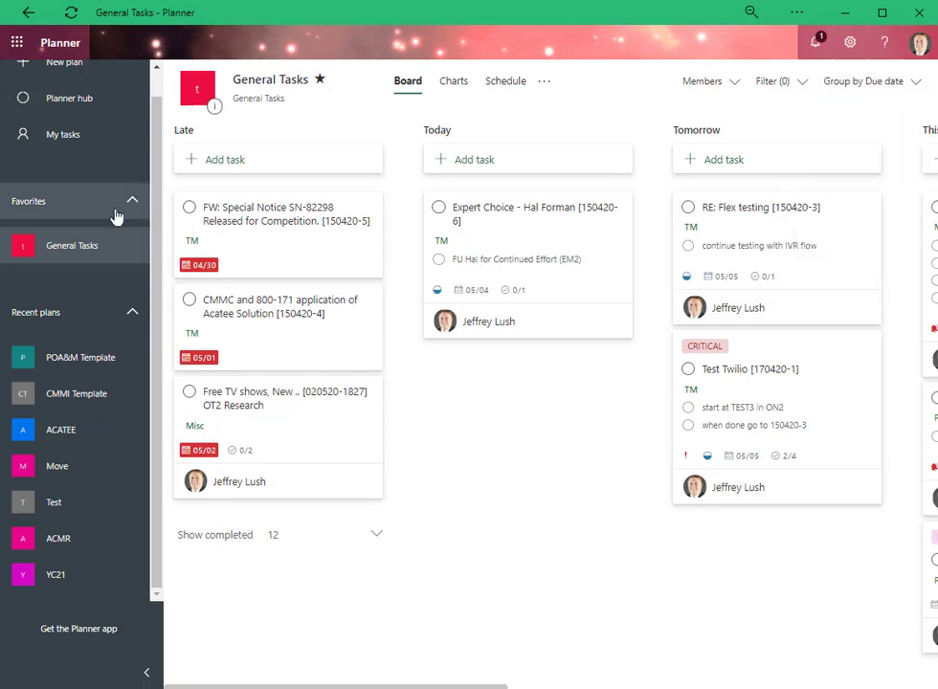
Step: Open My tasks to view the assigned tasks across all plans
{"action": "scroll", "coordinate": [94, 268], "scroll_direction": "up", "scroll_amount": 1}
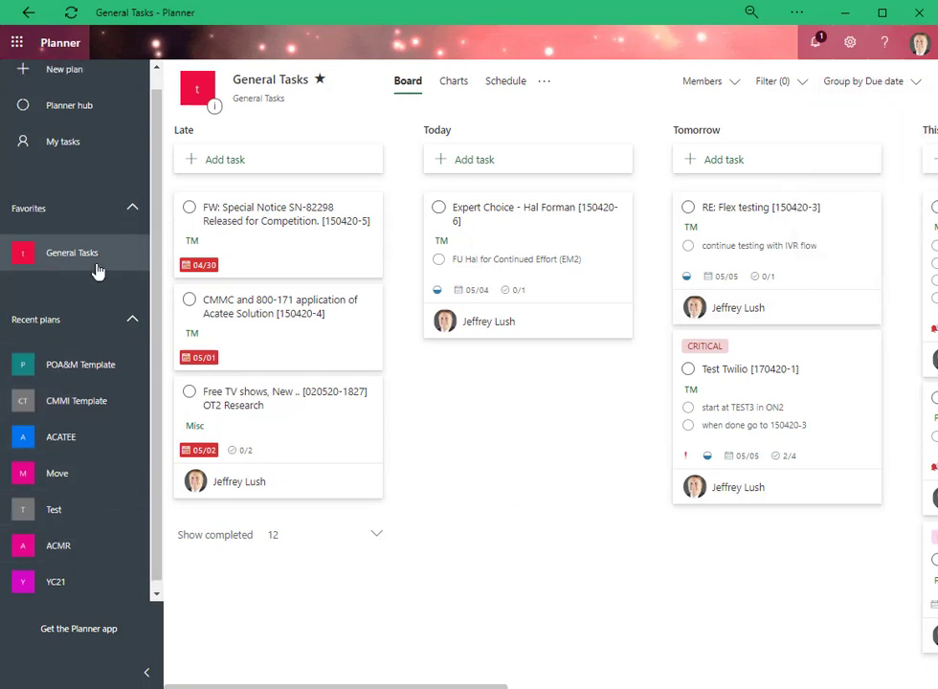
{"action": "left_click", "coordinate": [85, 170]}
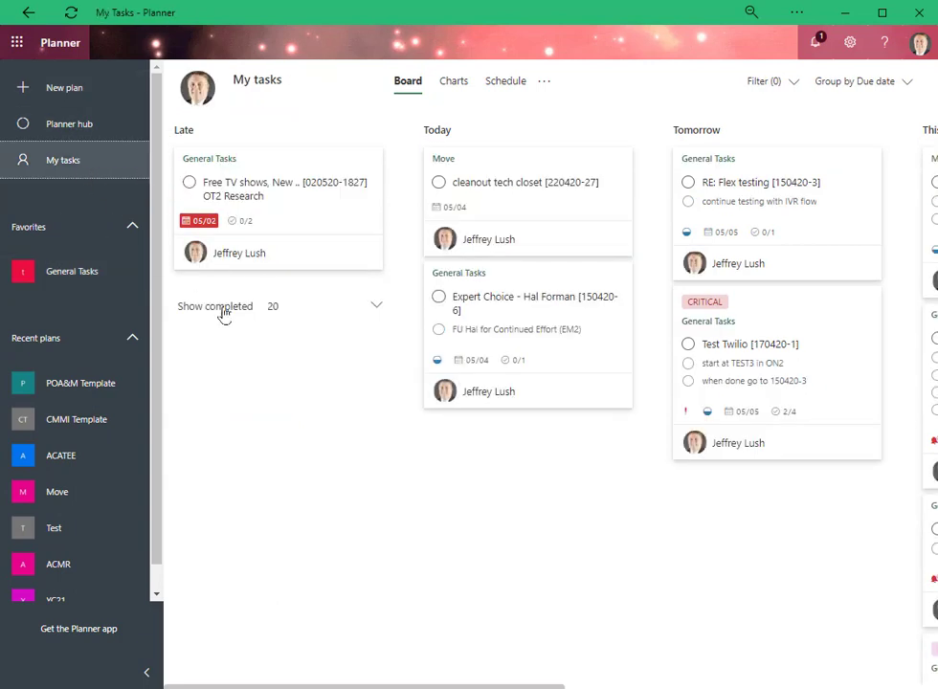